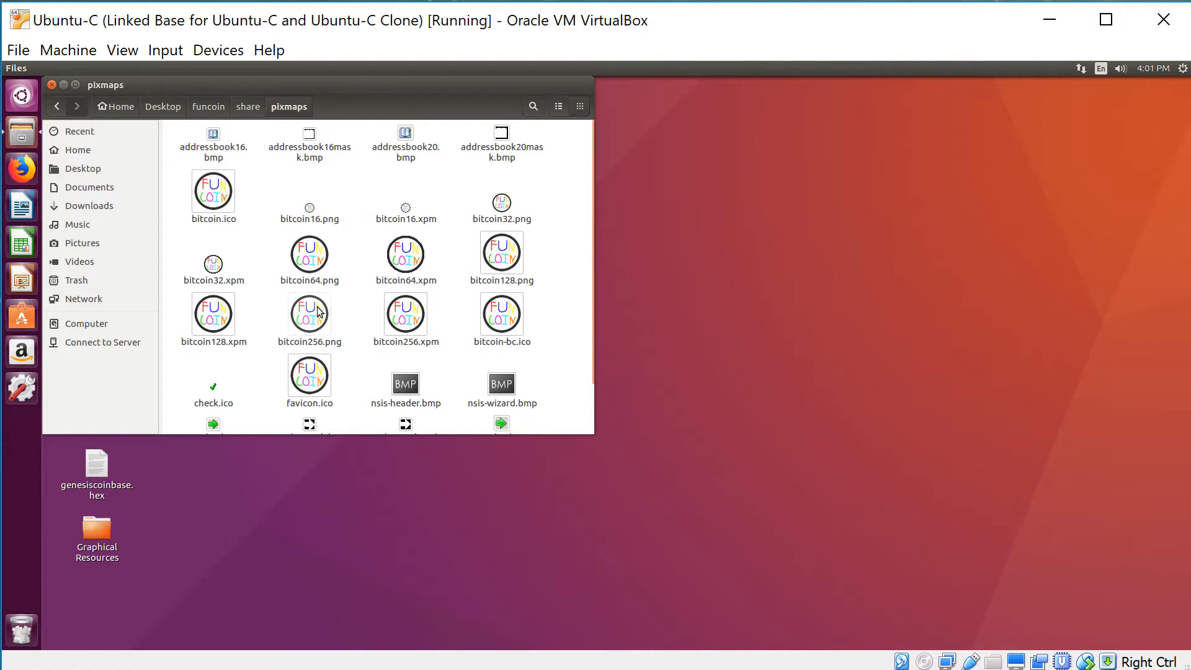
Step: Preview the bitcoin256.png coin image and briefly select the two nsis installer images
double_click(319, 311)
left_click_drag(562, 264, 803, 140)
left_click(733, 141)
scroll(325, 288, "down", 2)
scroll(233, 316, "up", 1)
scroll(277, 340, "up", 2)
scroll(332, 277, "down", 1)
left_click_drag(559, 306, 394, 330)
left_click(551, 314)
scroll(549, 303, "up", 1)
Step: Navigate from the funcoin project folder into src/qt/res/icons
left_click(209, 107)
double_click(303, 183)
double_click(229, 182)
double_click(411, 144)
double_click(218, 141)
scroll(373, 210, "down", 3)
scroll(526, 307, "down", 2)
scroll(524, 323, "down", 3)
scroll(520, 323, "up", 1)
scroll(258, 242, "up", 5)
Step: View the FUN splash images in the res/images folder, leaving and re-entering it
left_click(287, 106)
double_click(310, 148)
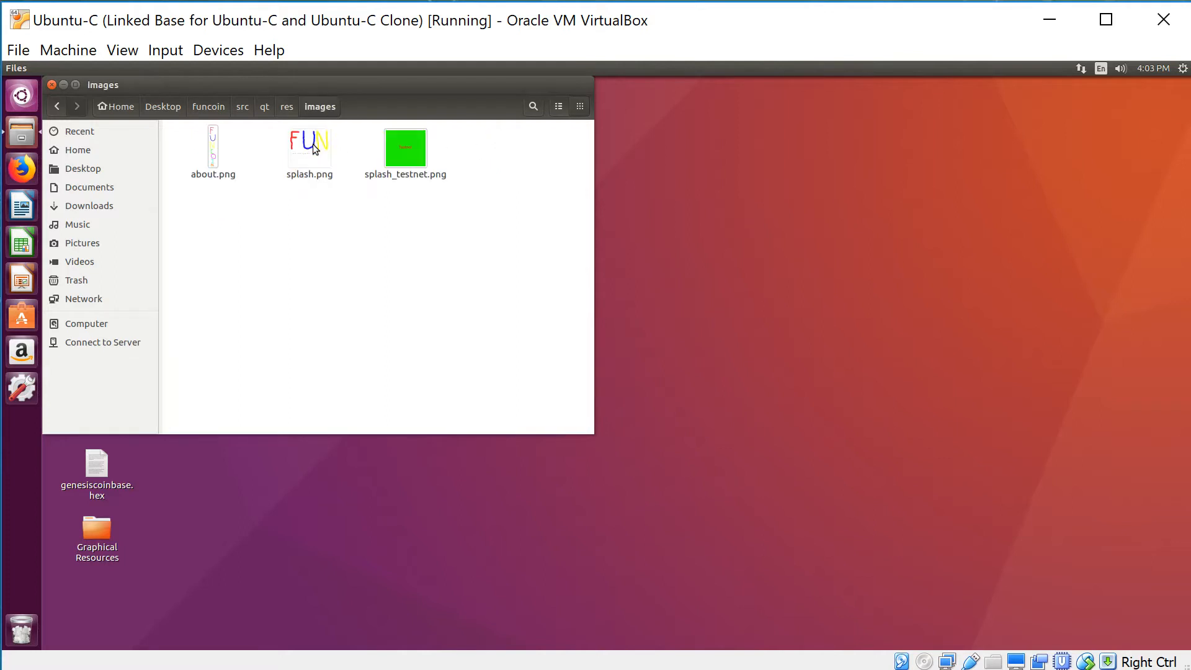
left_click(287, 108)
left_click(321, 106)
Step: Go back through qt and res into the icons folder
left_click(269, 107)
left_click(287, 106)
double_click(213, 149)
scroll(561, 219, "down", 2)
scroll(561, 219, "down", 1)
scroll(560, 219, "down", 1)
scroll(474, 324, "up", 2)
scroll(469, 316, "up", 2)
Step: Climb back to the funcoin project folder and enter share/pixmaps
left_click(265, 106)
left_click(243, 107)
left_click(214, 106)
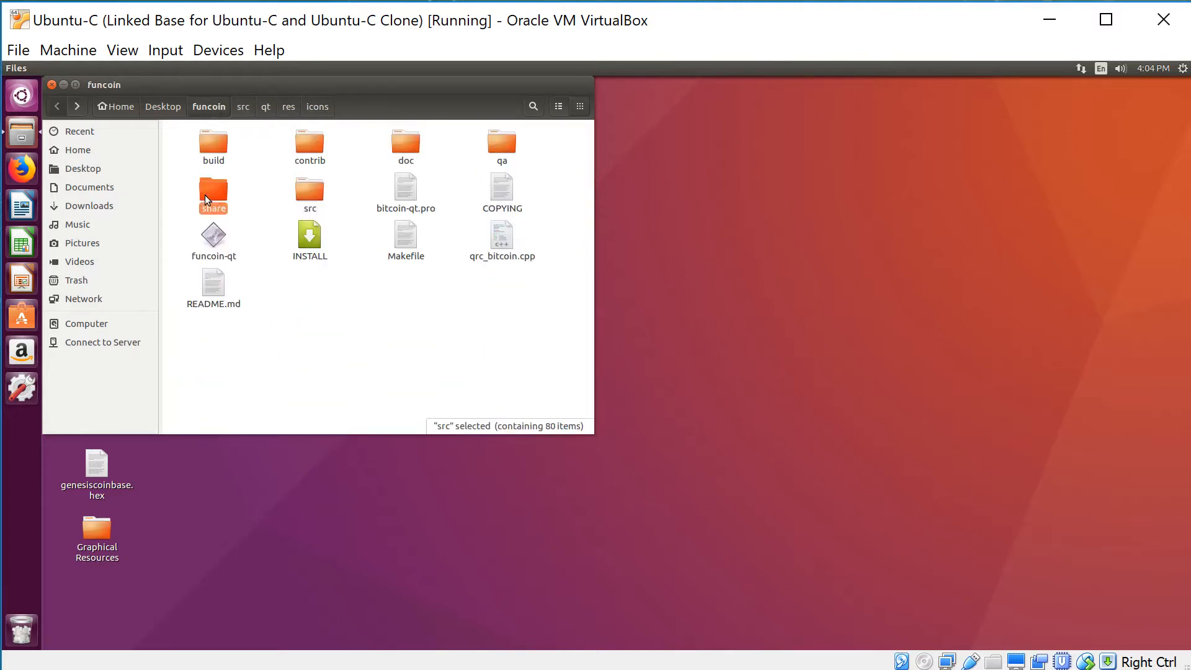
double_click(206, 194)
double_click(315, 145)
Step: Return up to share and finish at the Desktop folder
left_click(248, 105)
left_click(164, 106)
Step: Launch a terminal, cd into Desktop/funcoin and run ./funcoin-qt
left_click(22, 96)
key("Right")
key("Return")
type("cd Desktop/funcoin/")
key("Return")
type("./funcoin-qt")
key("Return")
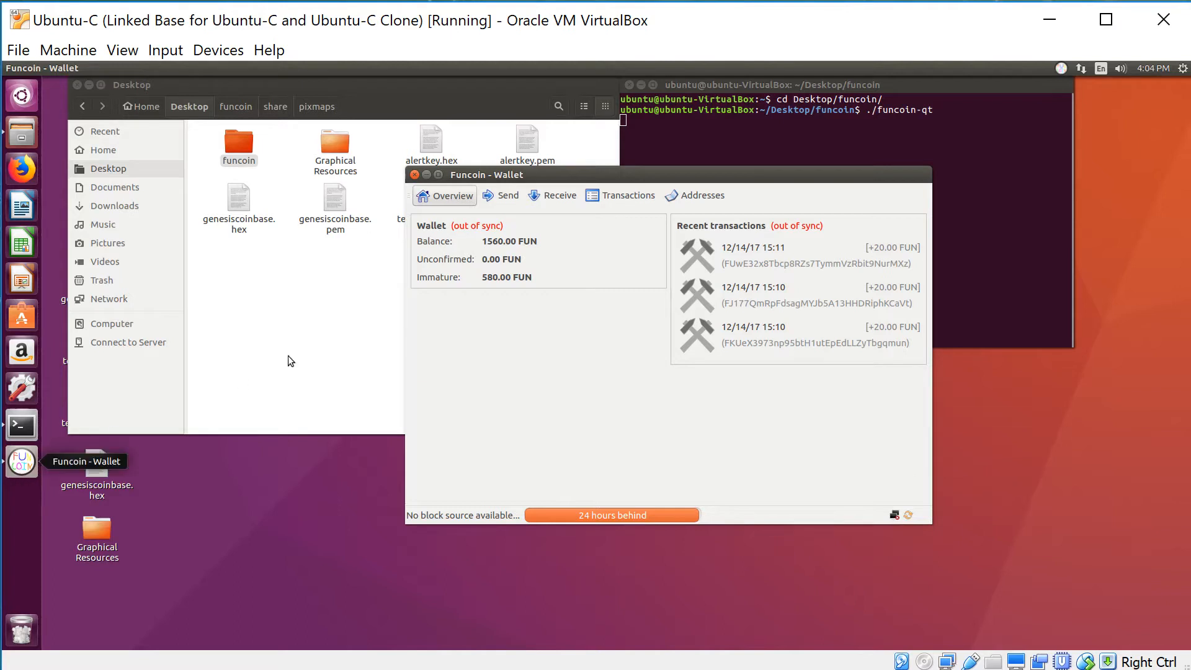
Step: Close the Funcoin wallet and recall the launch command
left_click(415, 177)
key("Up")
Step: Close the wallet again and open howtocheatsheet.txt from Documents in gedit
left_click(414, 192)
left_click(131, 187)
double_click(228, 247)
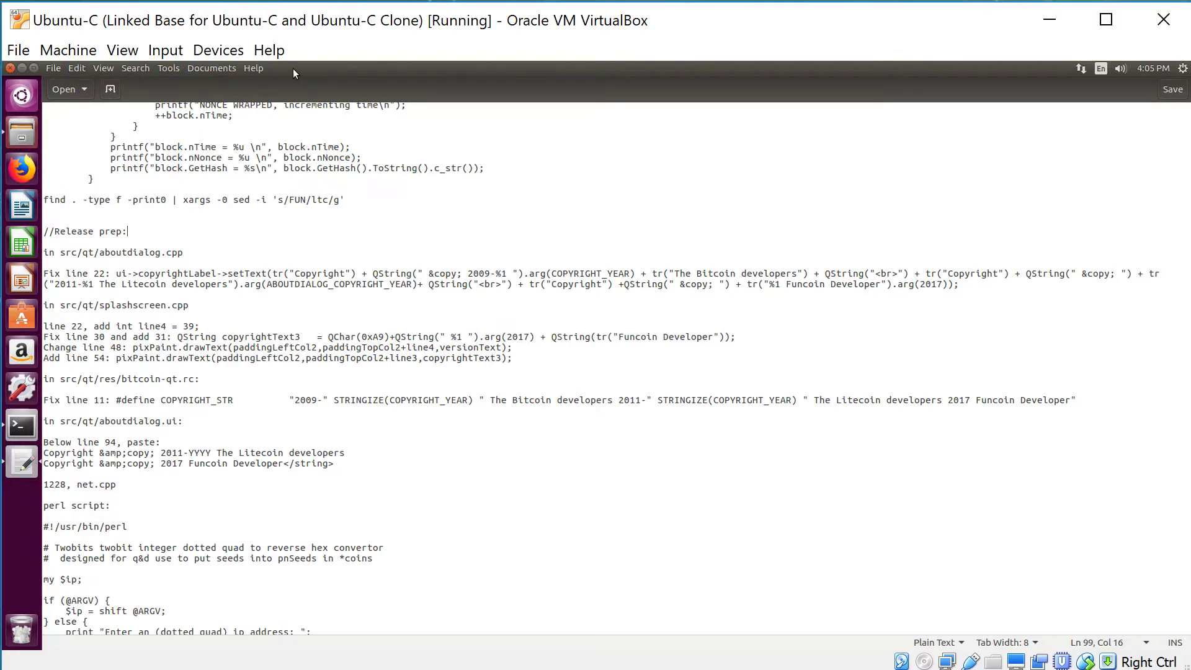
left_click_drag(293, 69, 308, 97)
Step: Open funcoin/src/qt/aboutdialog.cpp in gedit and maximise the editor
left_click(75, 87)
double_click(90, 101)
left_click_drag(744, 307, 590, 198)
double_click(755, 303)
double_click(755, 301)
double_click(659, 301)
left_click(211, 104)
Step: Locate the line 22 copyright string and copy the Fix line 22 code from the cheat sheet
left_click(420, 391)
left_click(430, 326)
left_click(455, 378)
left_click(459, 345)
left_click(365, 111)
scroll(293, 386, "up", 2)
left_click_drag(116, 402, 968, 411)
right_click(929, 403)
left_click(948, 453)
Step: Paste the 2017 Funcoin Developer statement over the old line 22 and save aboutdialog.cpp
left_click(876, 111)
left_click(65, 346)
left_click_drag(65, 347, 344, 357)
right_click(291, 360)
left_click(317, 425)
left_click_drag(803, 359, 707, 358)
left_click_drag(841, 359, 863, 360)
left_click(1171, 91)
Step: Open splashscreen.cpp and add int line4 = 39; after the line3 declaration
left_click(20, 137)
scroll(818, 315, "down", 5)
scroll(819, 315, "down", 5)
scroll(819, 315, "down", 5)
scroll(822, 315, "down", 5)
scroll(822, 315, "down", 3)
double_click(847, 452)
left_click(156, 335)
key("Return")
type("int line5 =")
key("BackSpace")
type("4")
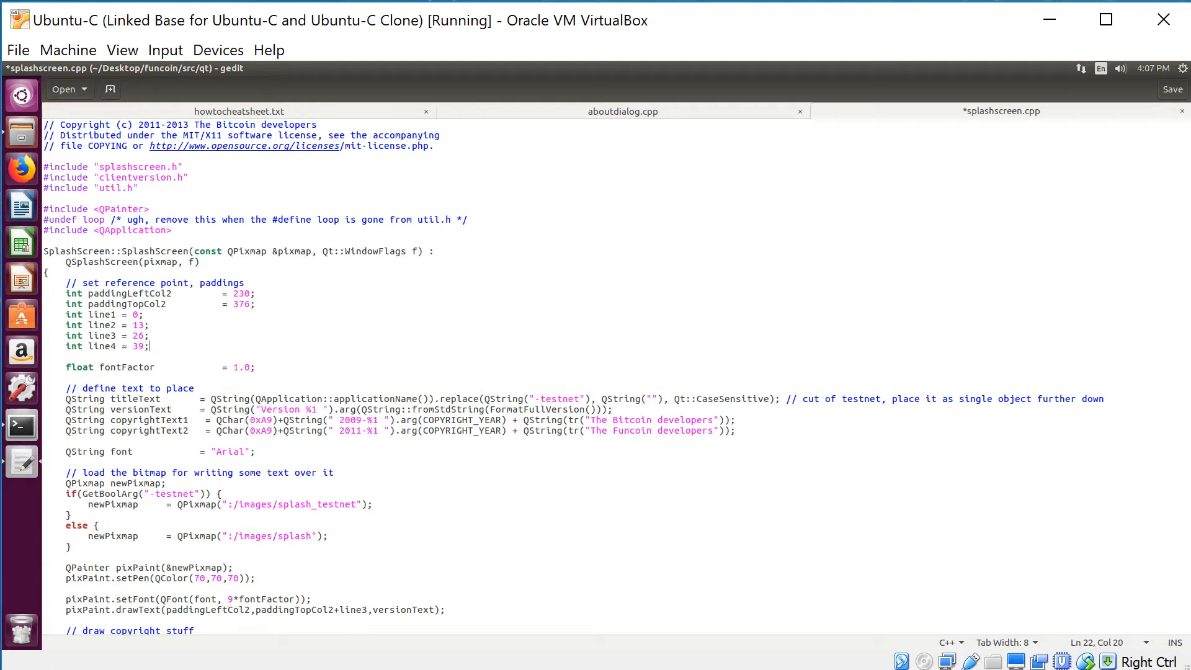
scroll(383, 290, "down", 2)
left_click_drag(611, 377, 654, 378)
type("Litecoin")
left_click(823, 376)
key("Return")
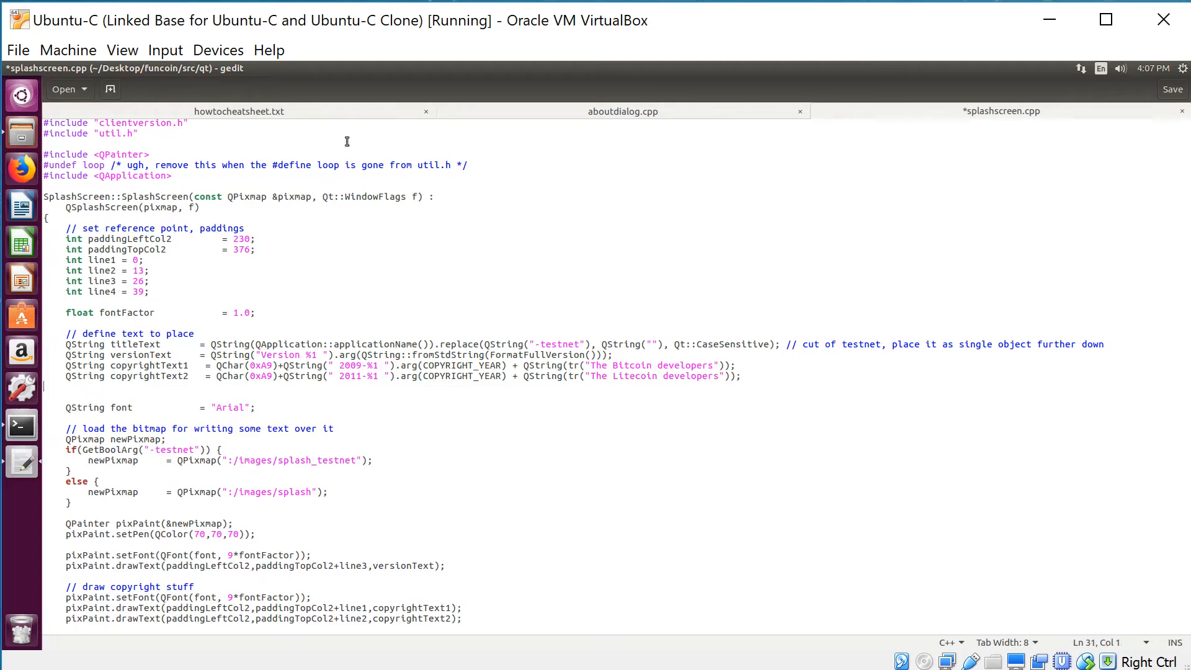
Step: Copy the copyrightText3 code from the cheat sheet and paste it as line 31 below copyrightText2
left_click(245, 112)
mouse_move(178, 463)
left_mouse_down()
mouse_move(337, 485)
mouse_move(726, 464)
left_mouse_up()
right_click(725, 464)
left_click(743, 517)
left_click(1001, 111)
left_click(763, 377)
key("Return")
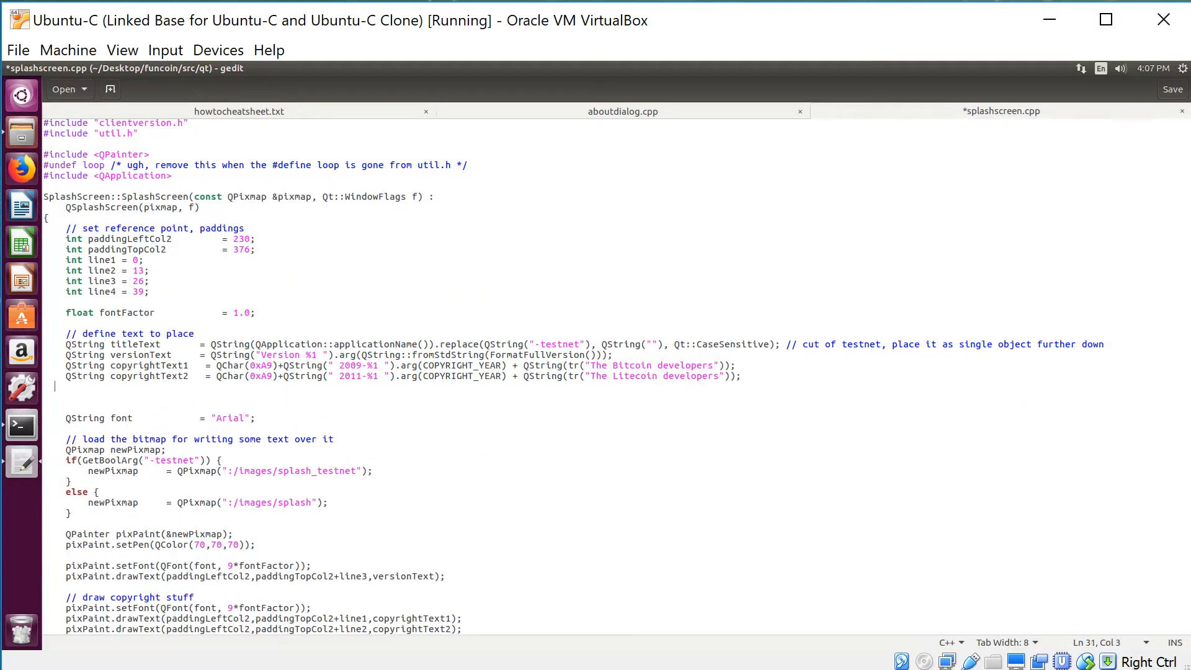
left_click(69, 389)
right_click(70, 388)
left_click(93, 455)
key("Down")
double_click(402, 386)
left_click(665, 402)
scroll(652, 405, "down", 2)
Step: Change the version text draw call from line3 to line4 and open a line after the copyrightText2 draw call
left_click(414, 527)
key("BackSpace")
type("4")
left_click(601, 580)
key("Return")
Step: Paste the copyrightText3 drawText call at line 55 from the cheat sheet and save splashscreen.cpp
left_click(347, 114)
scroll(407, 538, "down", 3)
scroll(280, 568, "down", 2)
scroll(270, 571, "up", 1)
left_click_drag(117, 424, 513, 425)
right_click(506, 435)
left_click(525, 479)
left_click(967, 121)
right_click(123, 460)
left_click(154, 529)
left_click(1171, 90)
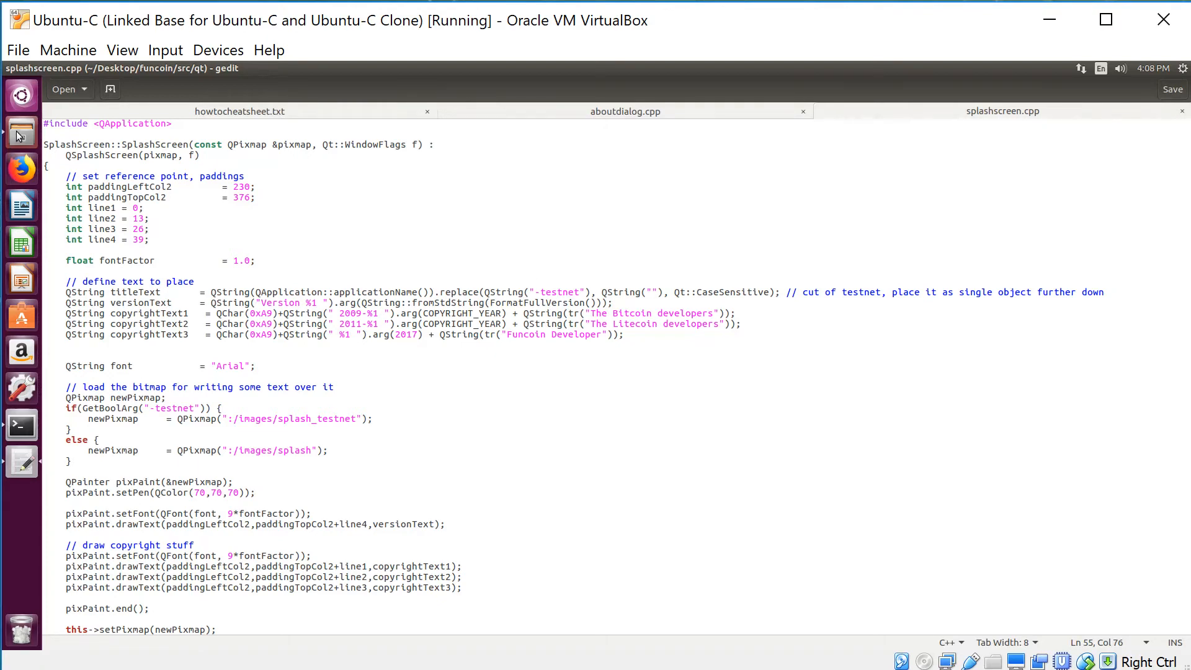
Step: Open res/bitcoin-qt.rc in gedit and go to the copyright line
left_click(21, 136)
scroll(986, 377, "up", 5)
scroll(1002, 368, "up", 3)
scroll(1002, 368, "up", 5)
scroll(1002, 367, "up", 3)
double_click(840, 249)
double_click(655, 296)
left_click(897, 230)
Step: Copy the corrected COPYRIGHT_STR line from the cheat sheet
left_click(221, 110)
left_click(119, 465)
left_click_drag(117, 466, 1068, 465)
right_click(1068, 465)
left_click(1013, 515)
Step: Paste it over line 11 so it ends with '2017 Funcoin Developer' and save bitcoin-qt.rc
left_click(980, 113)
left_click_drag(44, 231, 870, 229)
right_click(853, 230)
left_click(880, 299)
left_click(904, 230)
key("shift+End")
left_click(1174, 88)
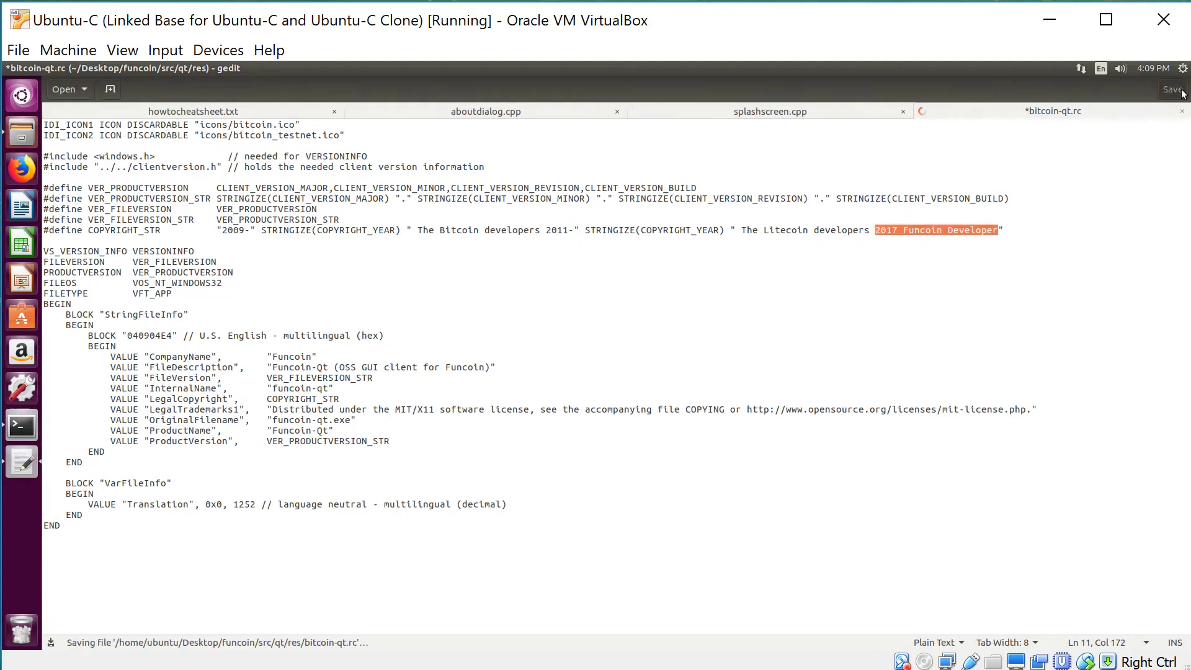
left_click(21, 137)
Step: Open forms/aboutdialog.ui in gedit and jump to line 94
left_click(707, 214)
double_click(659, 253)
right_click(659, 252)
mouse_move(692, 280)
left_click(842, 281)
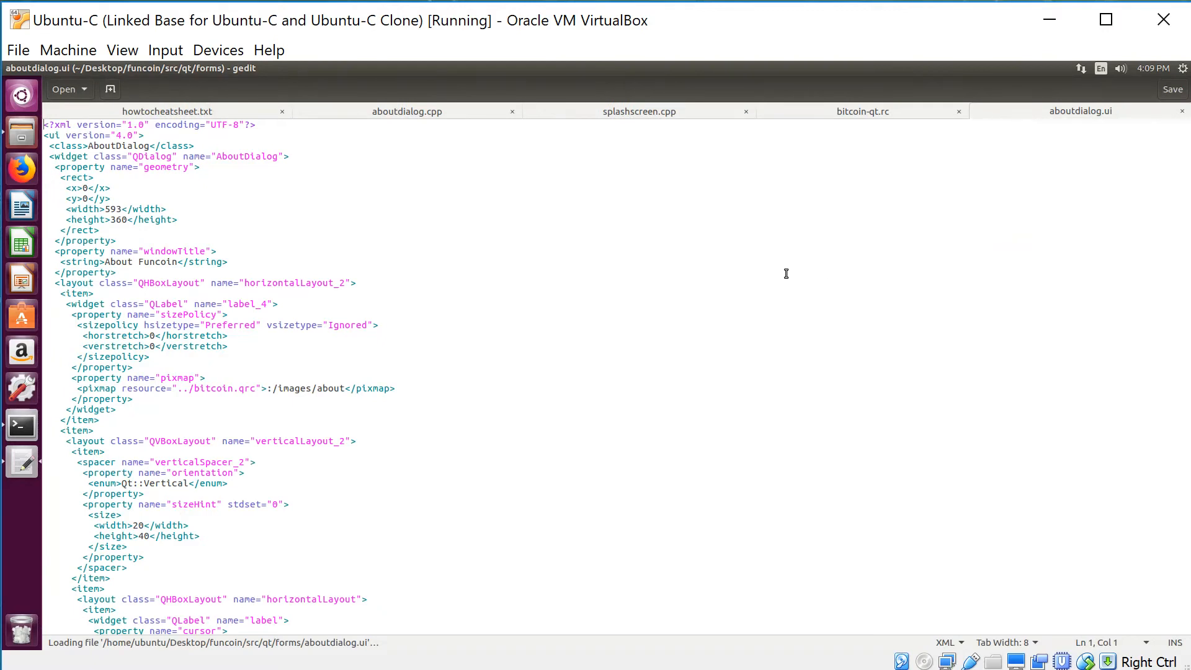
left_click(133, 68)
left_click(158, 168)
type("4")
left_click(505, 244)
Step: Copy the two replacement Copyright lines from the cheat sheet
left_click(193, 114)
left_click_drag(44, 518, 337, 529)
right_click(324, 528)
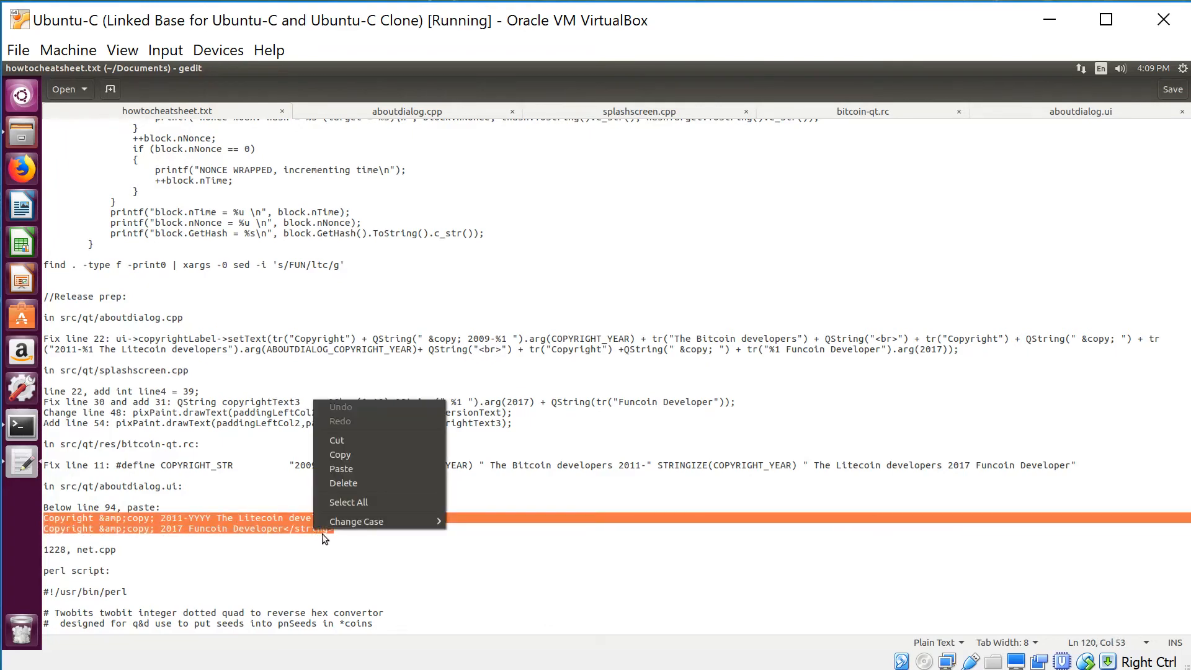
left_click(344, 453)
Step: Paste the Litecoin and 2017 Funcoin Developer lines over the old Funcoin 2011-YYYY line
left_click(1026, 118)
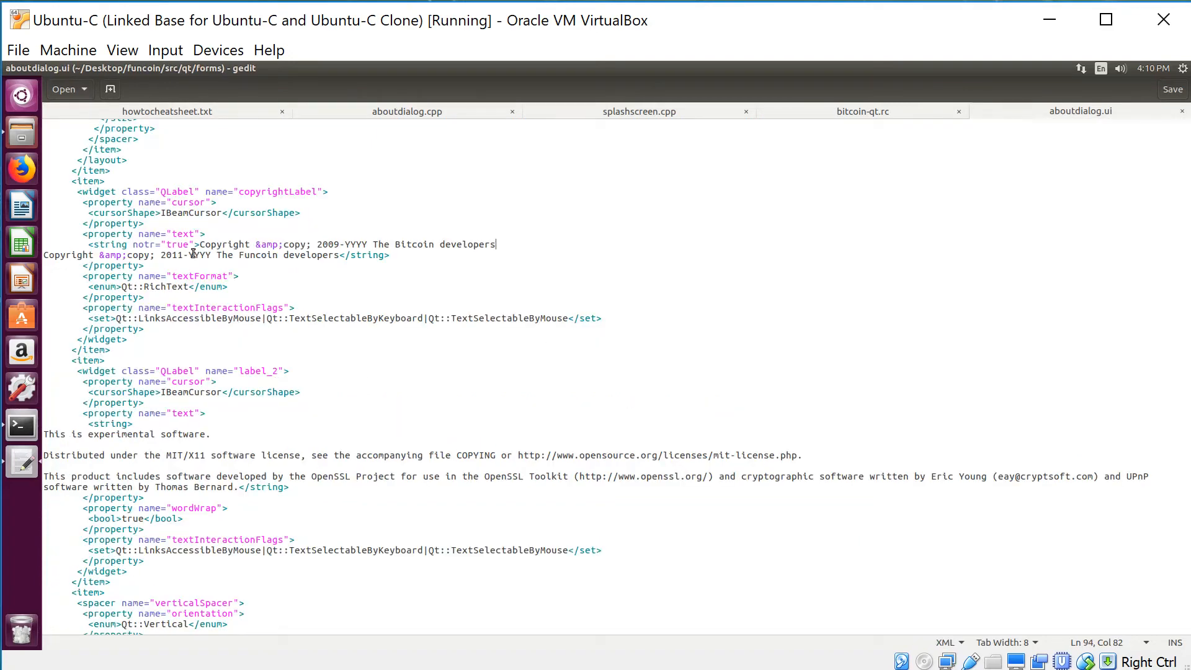
left_click_drag(45, 255, 351, 261)
right_click(351, 261)
left_click(370, 324)
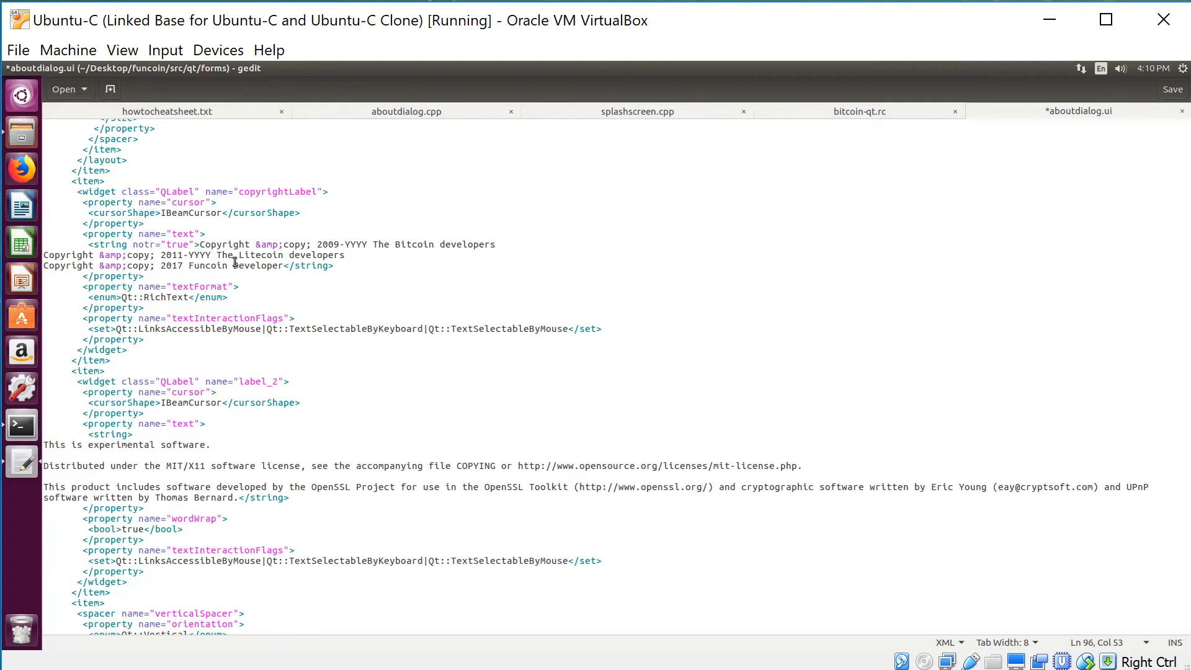
left_click_drag(189, 266, 280, 268)
Step: Save aboutdialog.ui and clear the selection at the end of line 96
left_click(1171, 89)
left_click(398, 265)
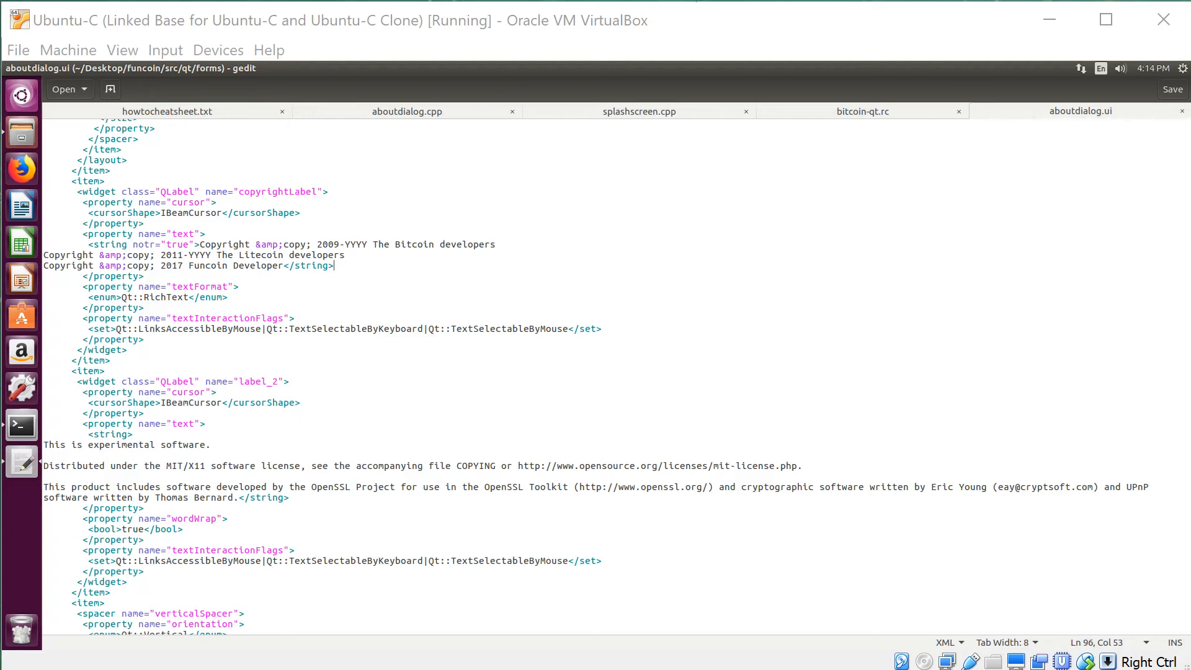
Step: Copy the perl script from howtocheatsheet.txt
left_click(160, 113)
left_click_drag(46, 483, 434, 636)
right_click(191, 407)
left_click(222, 463)
Step: Create ip.perl on the desktop, paste the script into it, save, and bring up a terminal
left_click(11, 68)
right_click(135, 488)
left_click(317, 508)
type("ip.perl")
key("Return")
double_click(132, 598)
right_click(687, 265)
left_click(716, 335)
left_click(1172, 89)
left_click(22, 427)
type("perl ip.perl")
Step: Run ip.perl and submit 127.0.0.1 to get the reversed hex 0x0100007f
key("Return")
type("127.0.0.1")
key("Return")
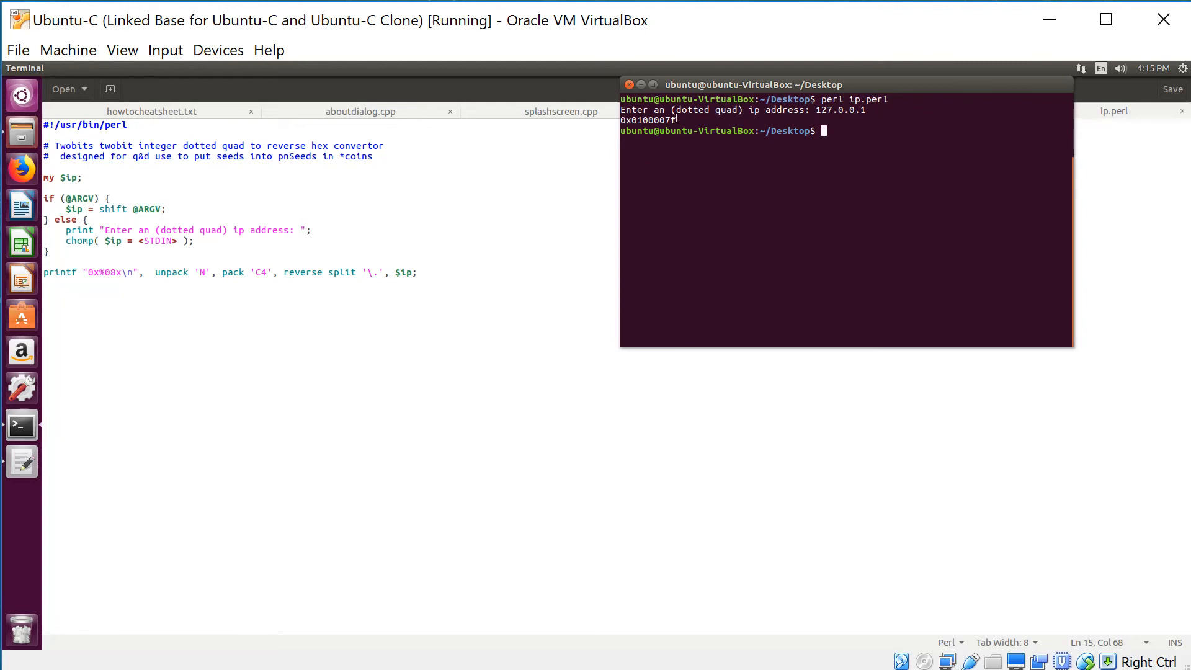
Step: Copy the hex value 0x0100007f from Terminal and load funcoin/src/net.cpp in gedit
left_click_drag(677, 119, 632, 122)
right_click(640, 123)
left_click(663, 145)
left_click(18, 140)
left_click(657, 219)
left_click(687, 215)
scroll(698, 363, "down", 2)
scroll(697, 362, "down", 3)
scroll(881, 377, "down", 2)
double_click(848, 498)
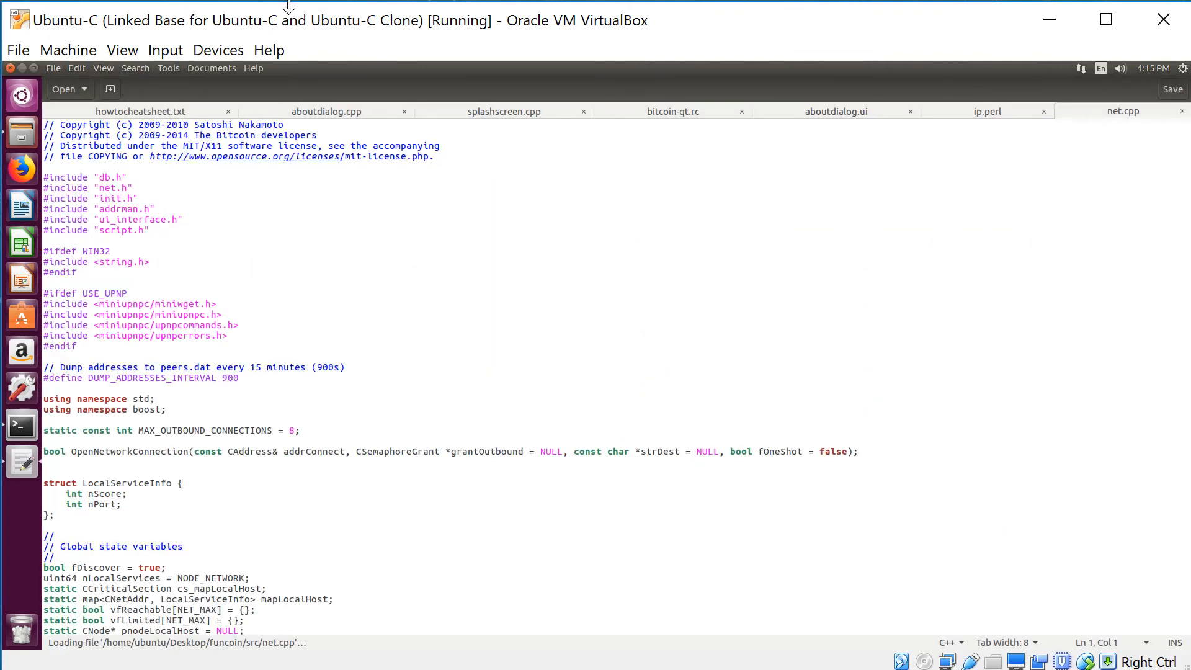
Step: Jump to line 1228 and replace the 0x0 pnSeed entry with 0x0100007f, then save net.cpp
left_click(141, 67)
left_click(153, 166)
type("1228")
left_click(109, 244)
left_click_drag(85, 245, 78, 246)
right_click(80, 245)
left_click(100, 318)
left_click(1171, 89)
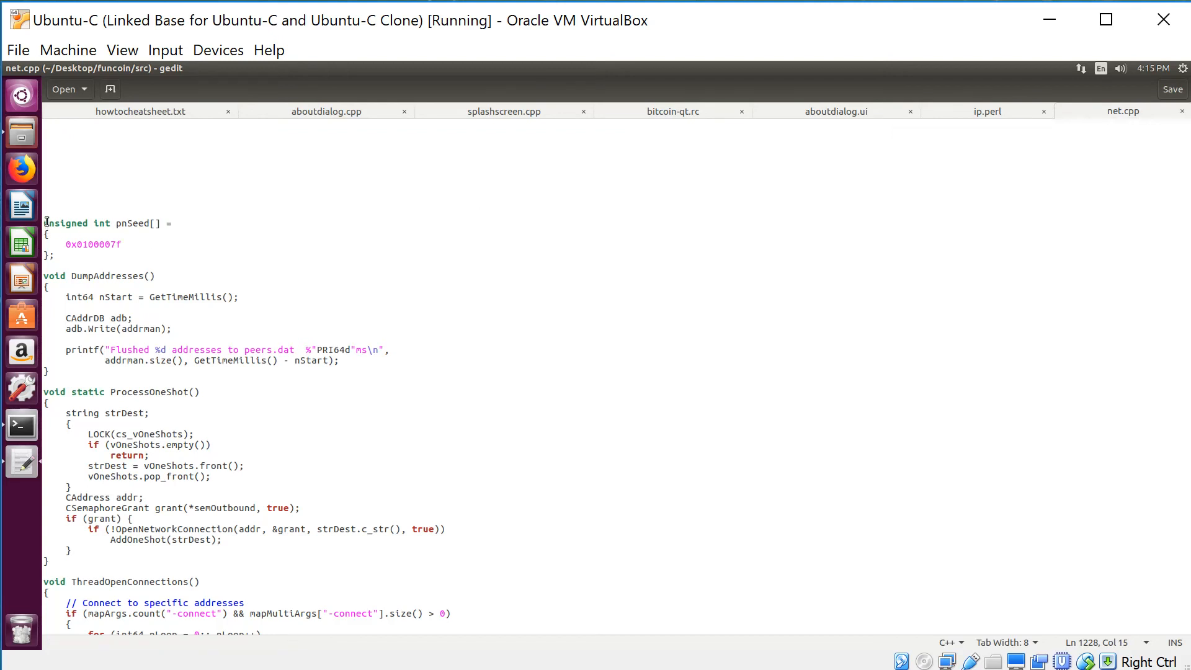
left_click_drag(63, 244, 125, 245)
Step: Load contrib/gitian-descriptors/gitian.yml from the funcoin folder into gedit
left_click(135, 268)
left_click(22, 135)
left_click(664, 223)
double_click(760, 252)
double_click(851, 256)
double_click(847, 252)
Step: Replace funcoin-project in the url line so it reads github.com/schyczewski/funcoin.git and save gitian.yml
left_click_drag(205, 357, 334, 356)
left_click_drag(290, 357, 206, 357)
type("schyczewski")
left_click_drag(274, 357, 334, 357)
left_click(1172, 89)
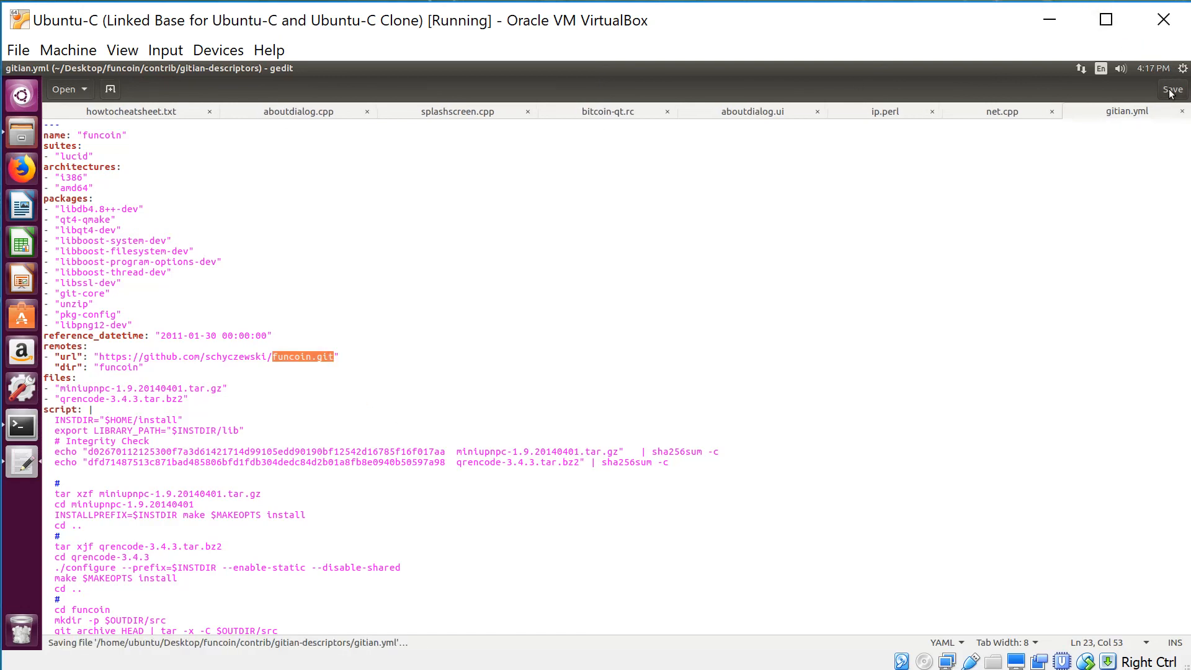
Step: Load gitian-win32.yml, change its url line to github.com/schyczewski/funcoin.git and save it
left_click(22, 136)
left_click(936, 254)
double_click(935, 254)
left_click_drag(206, 284, 293, 283)
type("schycx")
type("ewski")
left_click(1172, 90)
Step: In Terminal cd funcoin/, run qmake and make, then launch ./funcoin-qt
left_click(23, 426)
type("cd")
type("funcoin/")
key("Return")
type("qmake")
key("Return")
type("make")
key("Return")
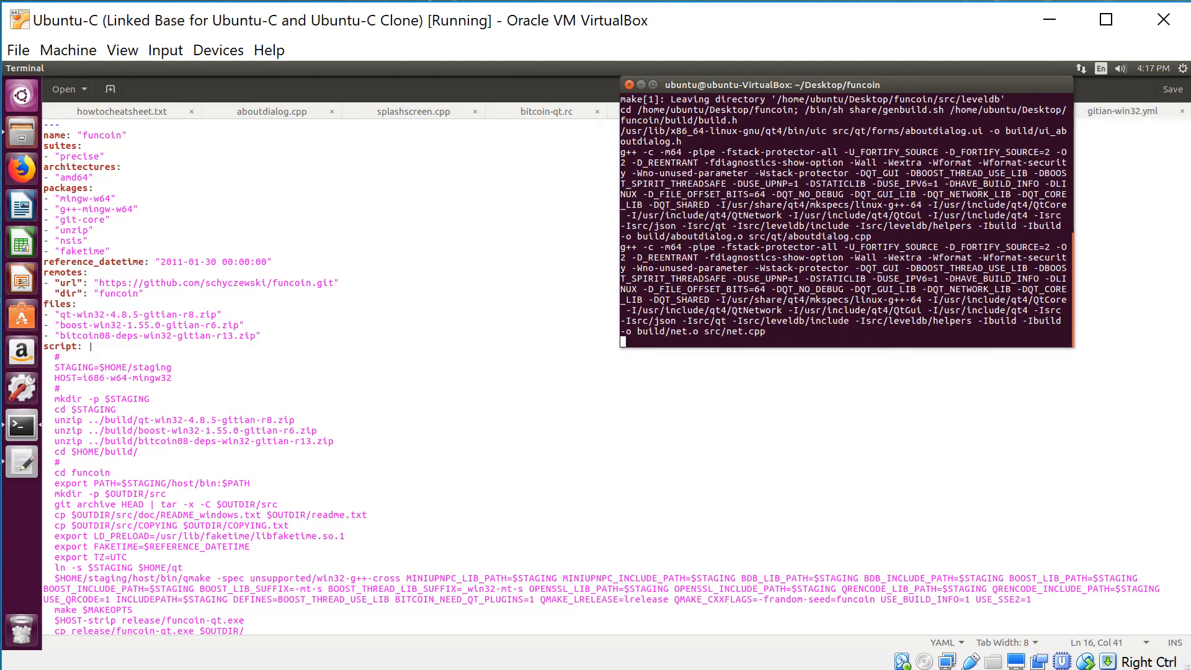
type("./funcoin-qt")
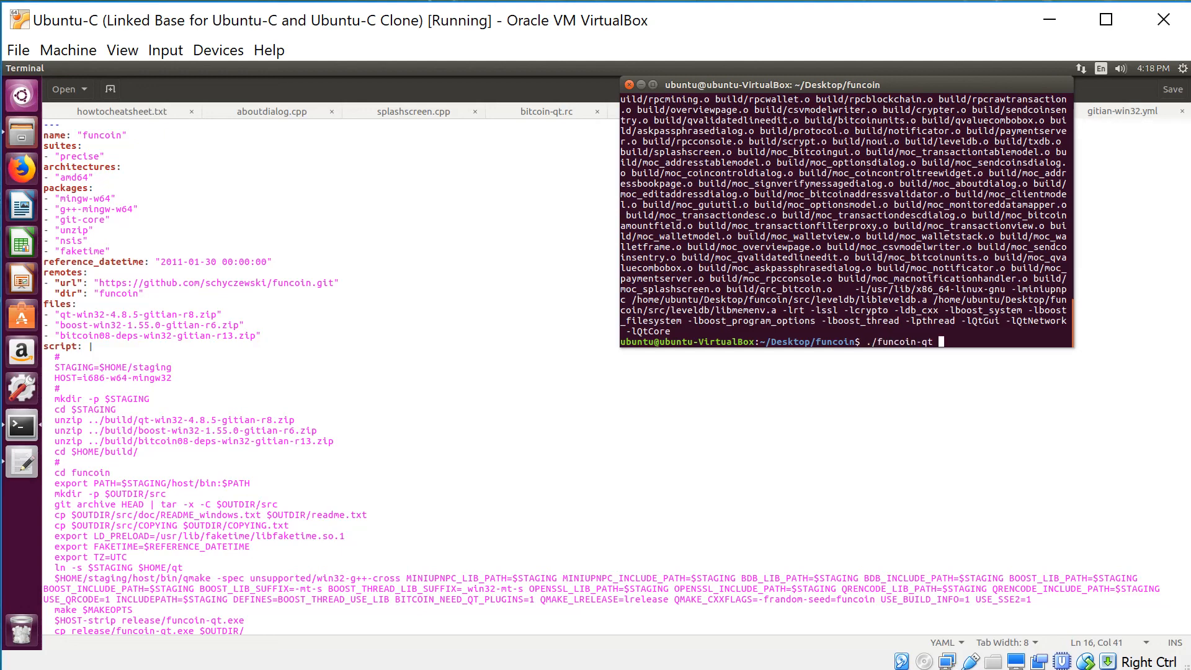
key("Return")
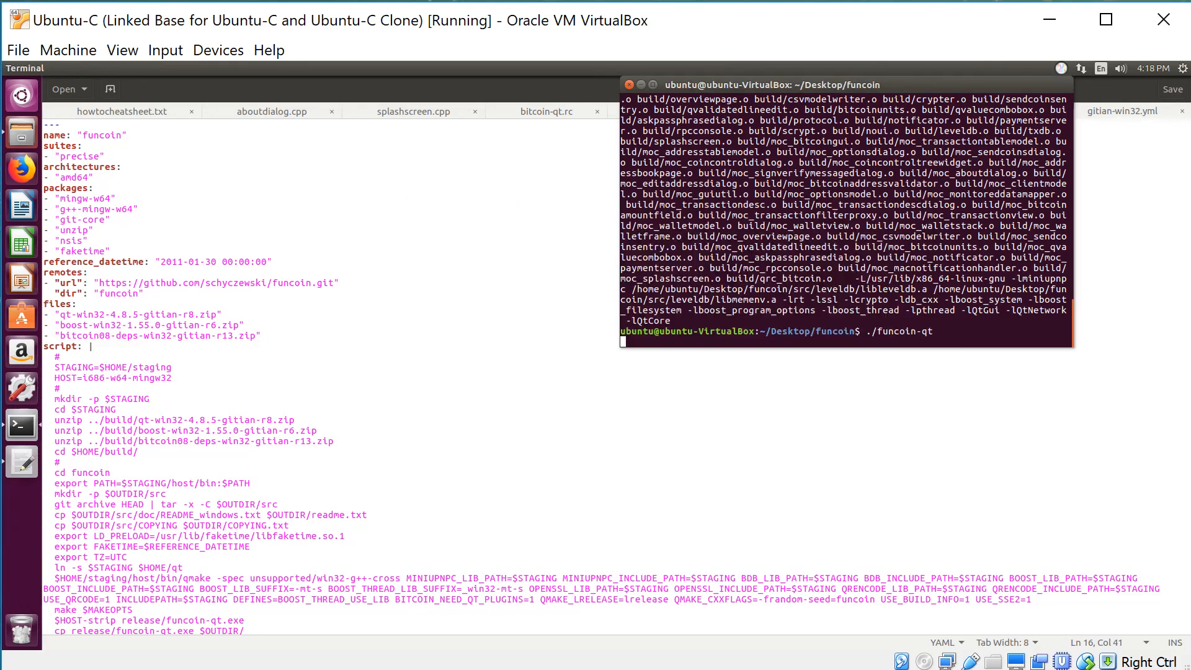